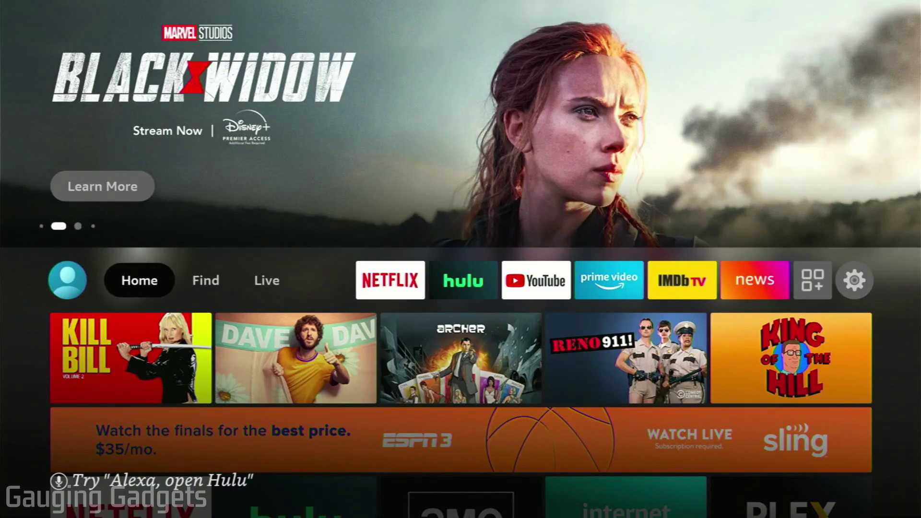
- Go to the Settings gear and open the My Fire TV page
key("Right")
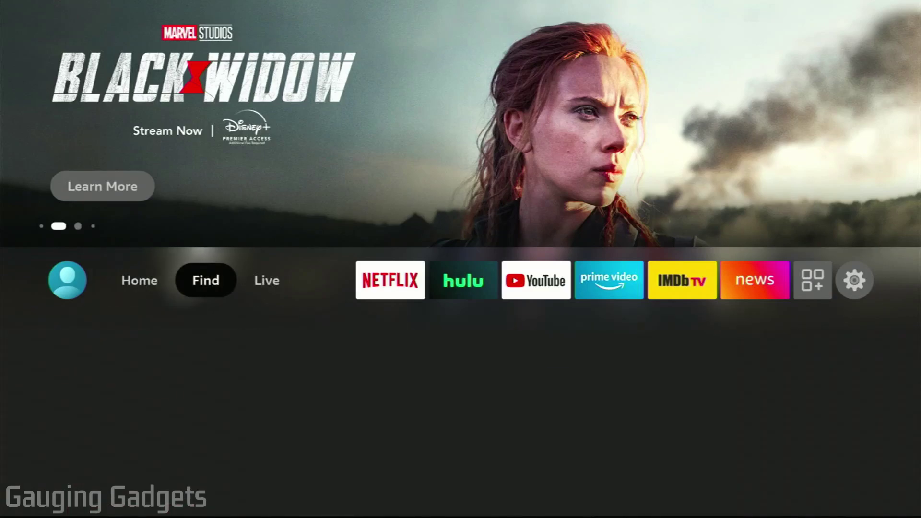
key("Right")
key("Right")
key("Right")
key("Right")
key("Right")
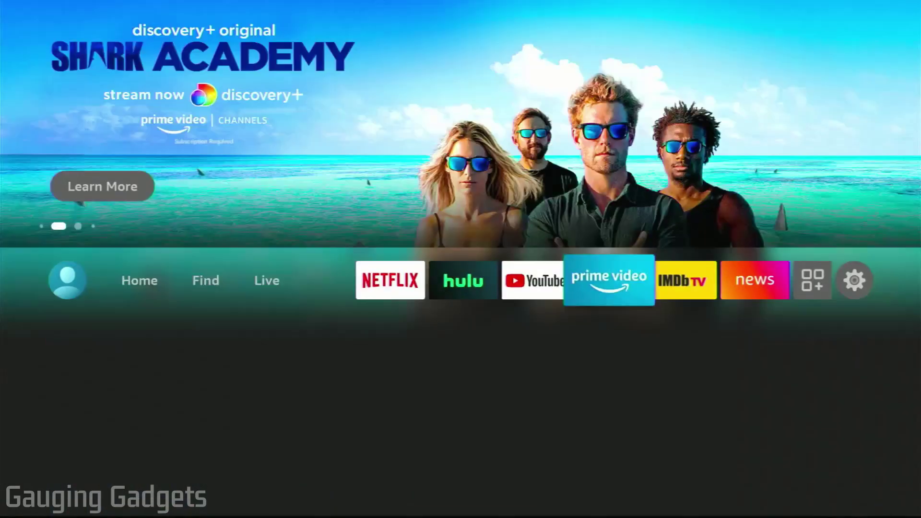
key("Right")
key("Right")
key("Right")
key("Right")
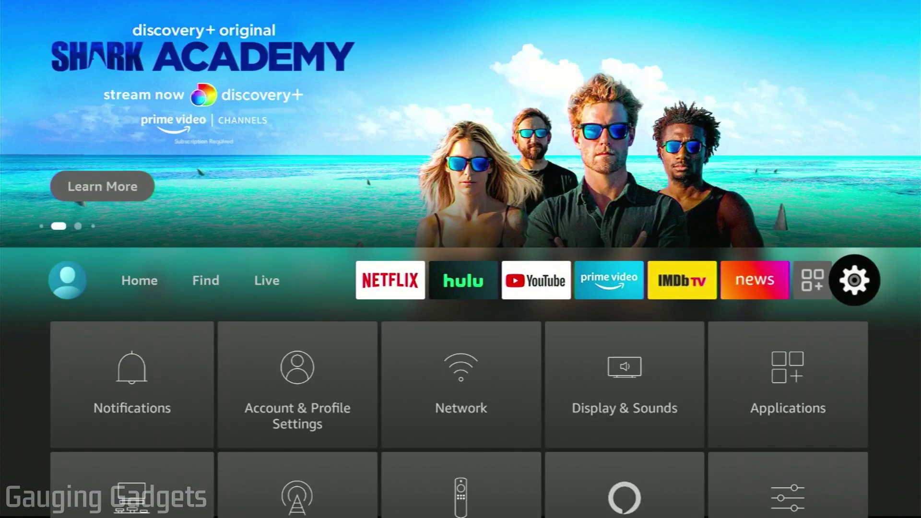
key("Down")
key("Down")
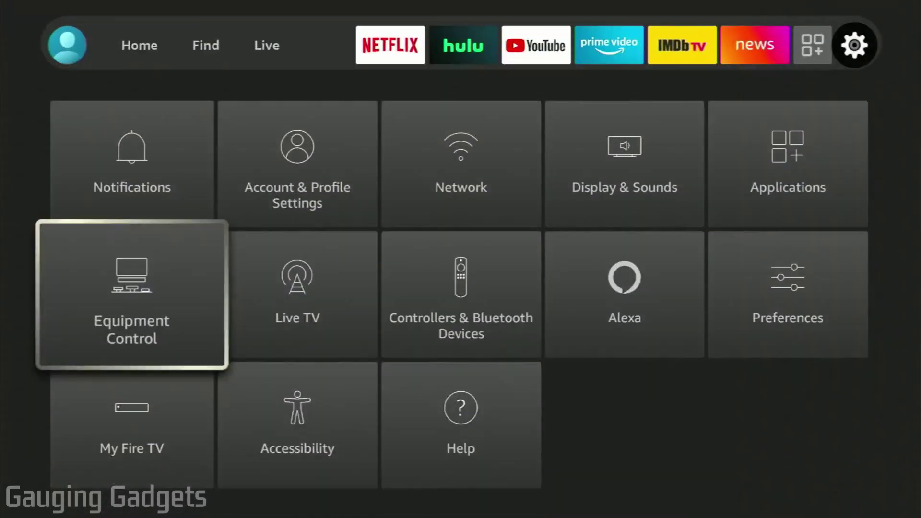
key("Down")
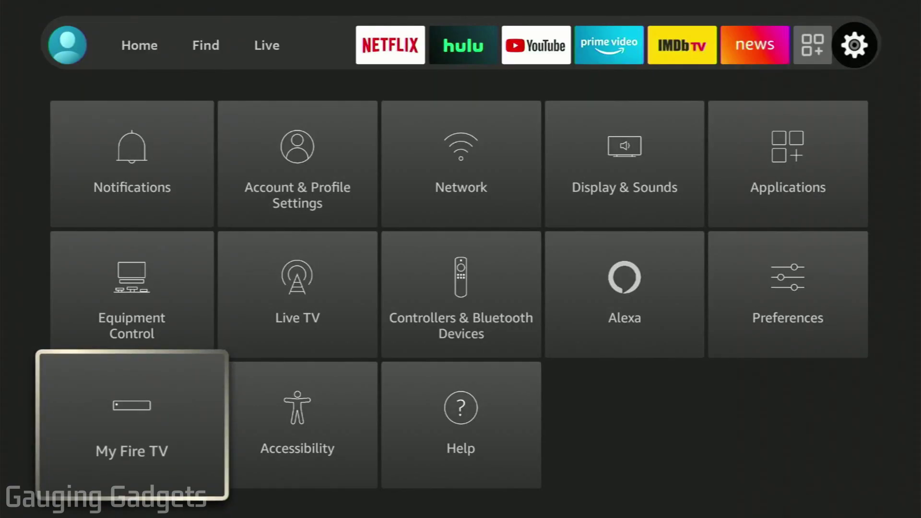
key("Return")
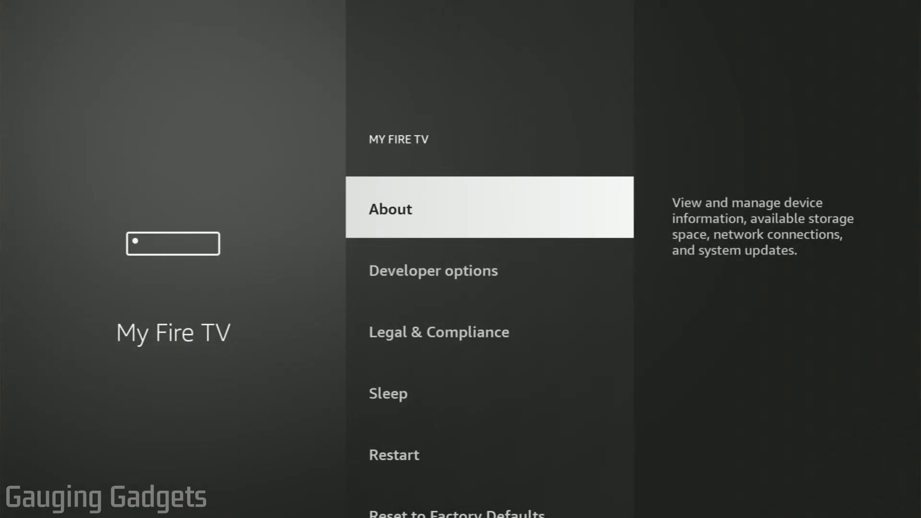
- Run Check for Updates from the About page and find the available update
key("Return")
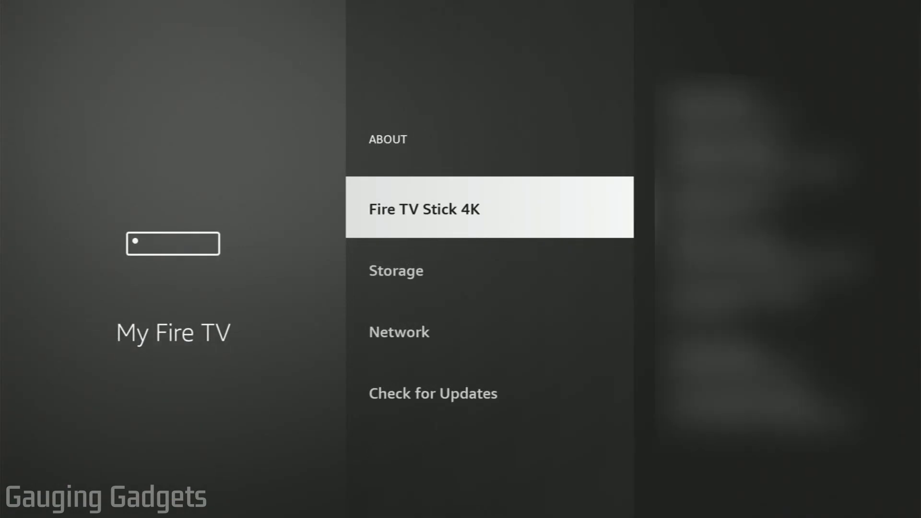
key("Down")
key("Down")
key("Down")
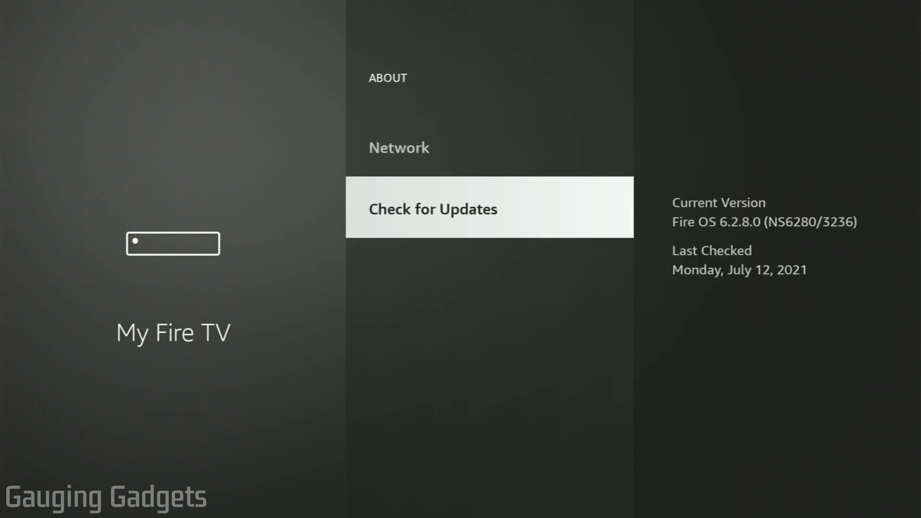
key("Return")
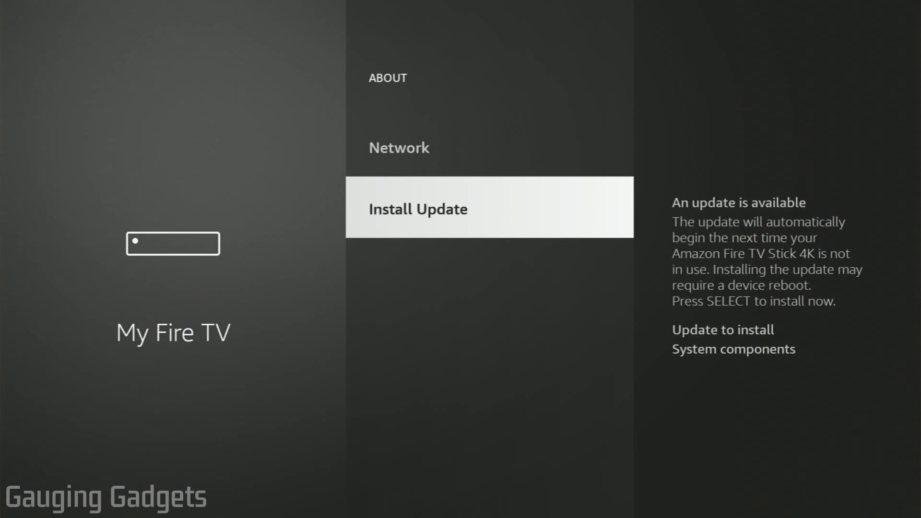
- Start the Install Update and let the Finishing updates screen run
key("Return")
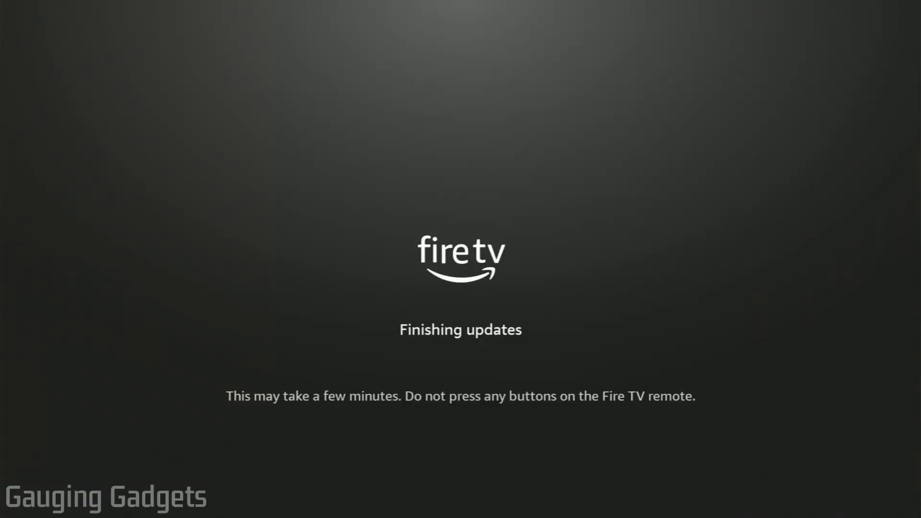